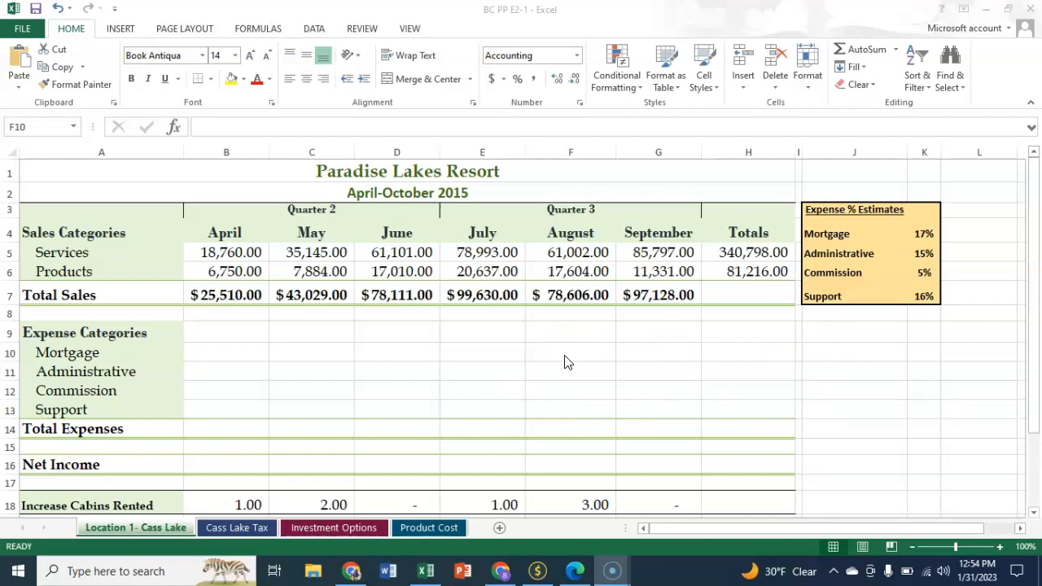
Step: Enter =$K$4*B7 as April's mortgage expense in B10 and fill it across through September in G10
click(567, 377)
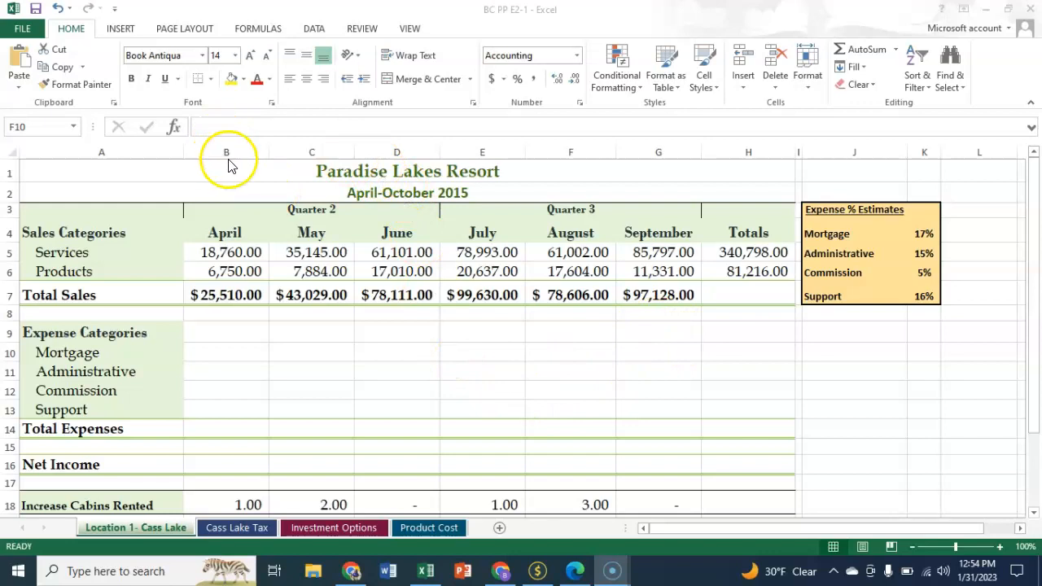
click(231, 358)
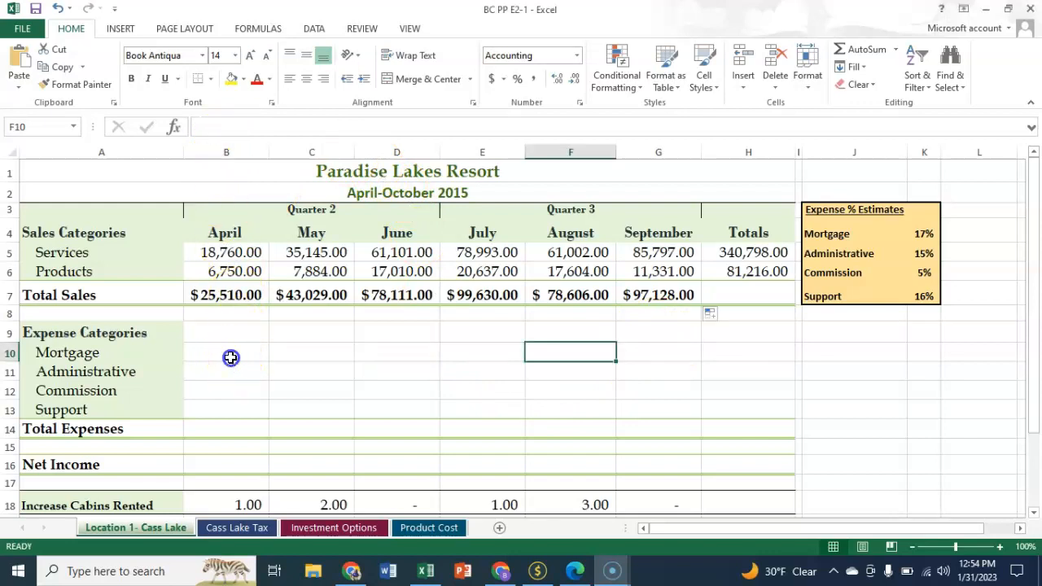
click(229, 353)
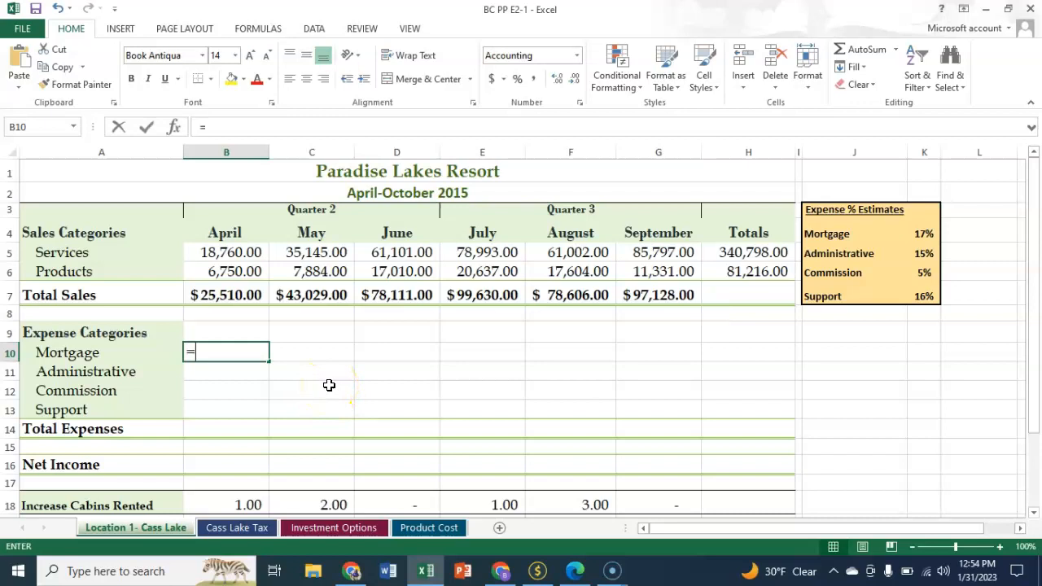
text(4)
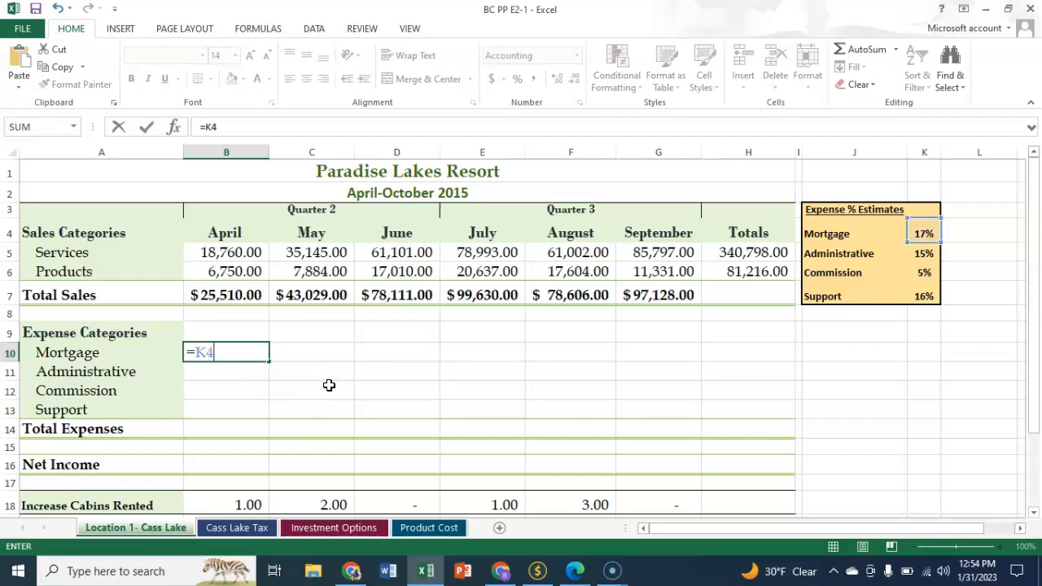
text(*B7)
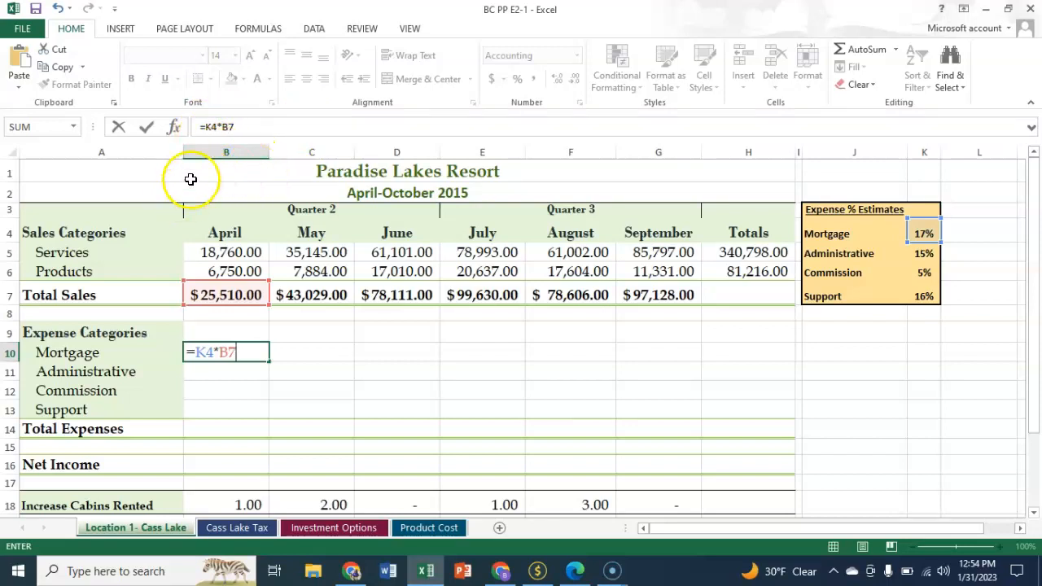
click(205, 127)
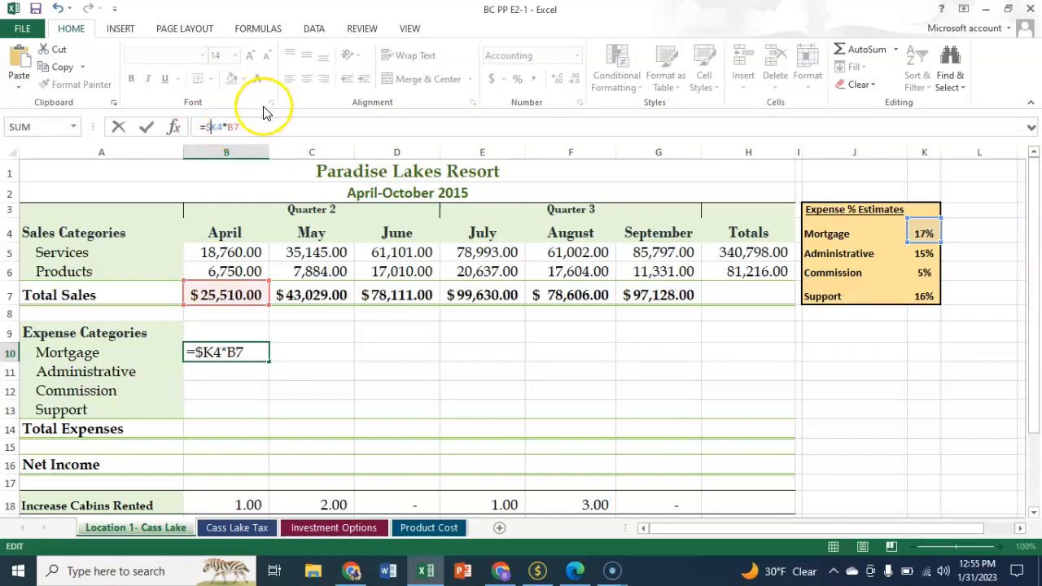
click(218, 128)
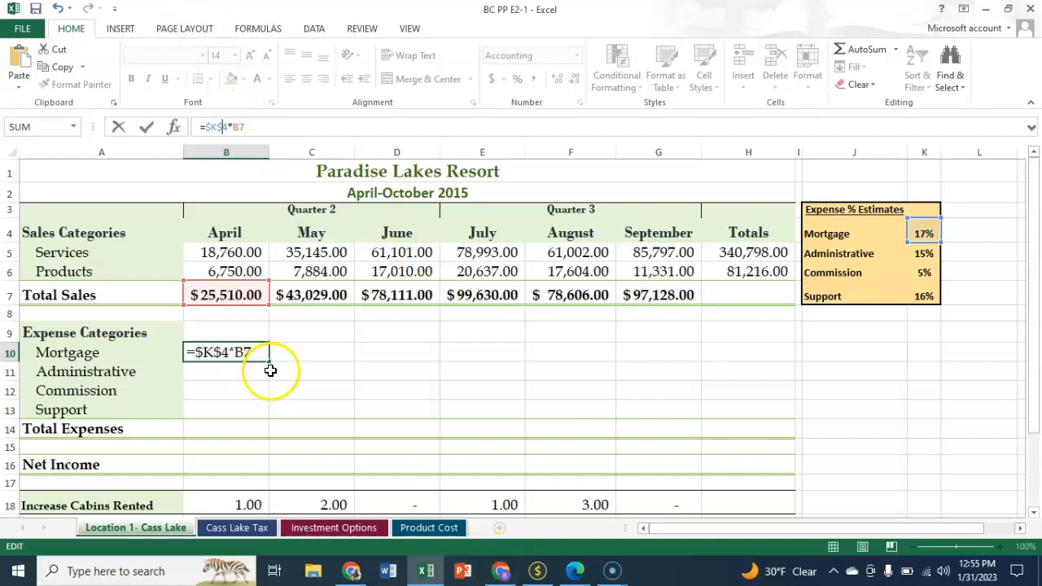
key(Return)
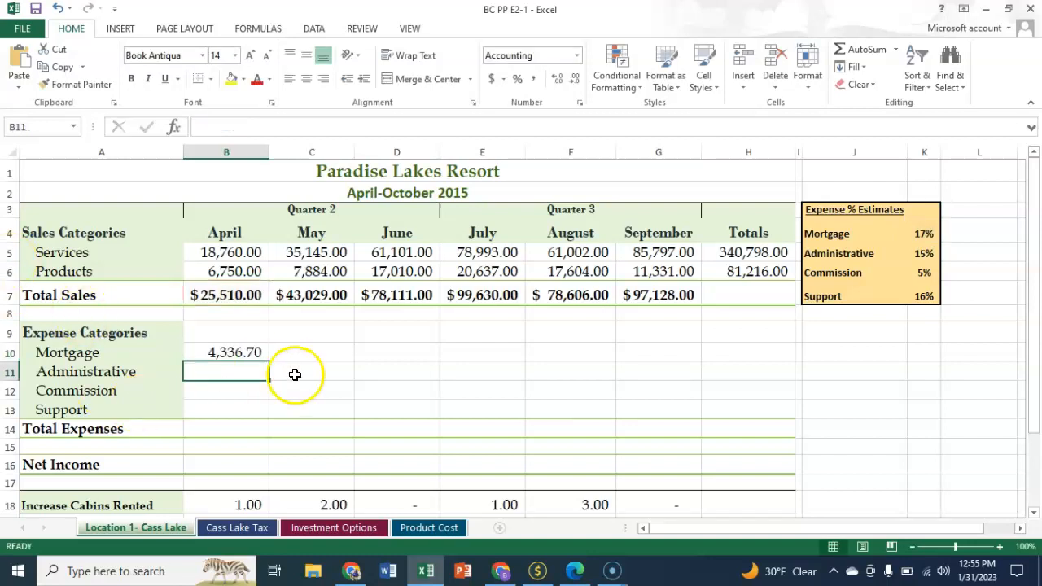
click(240, 352)
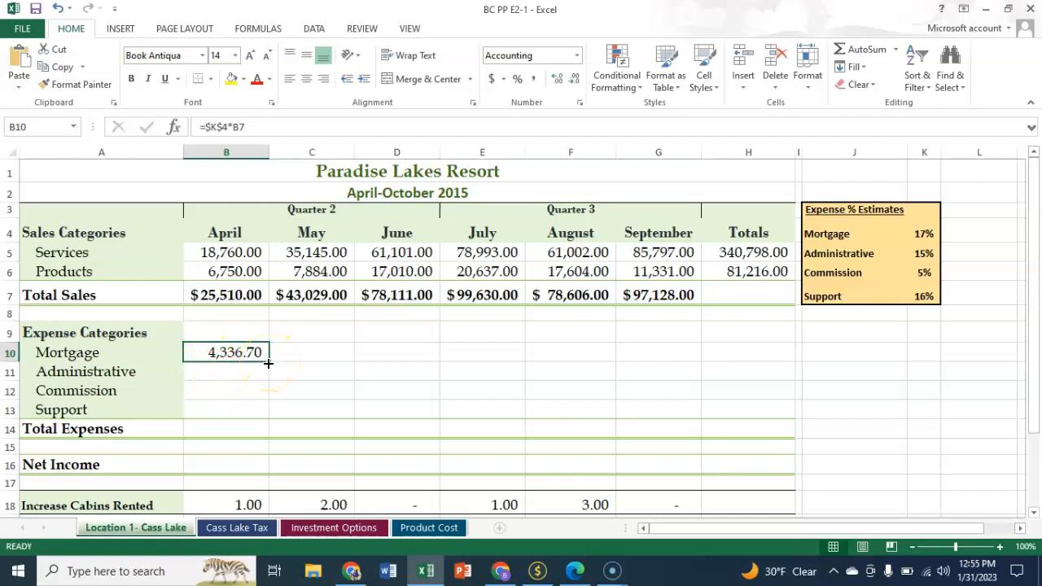
drag(269, 362, 702, 362)
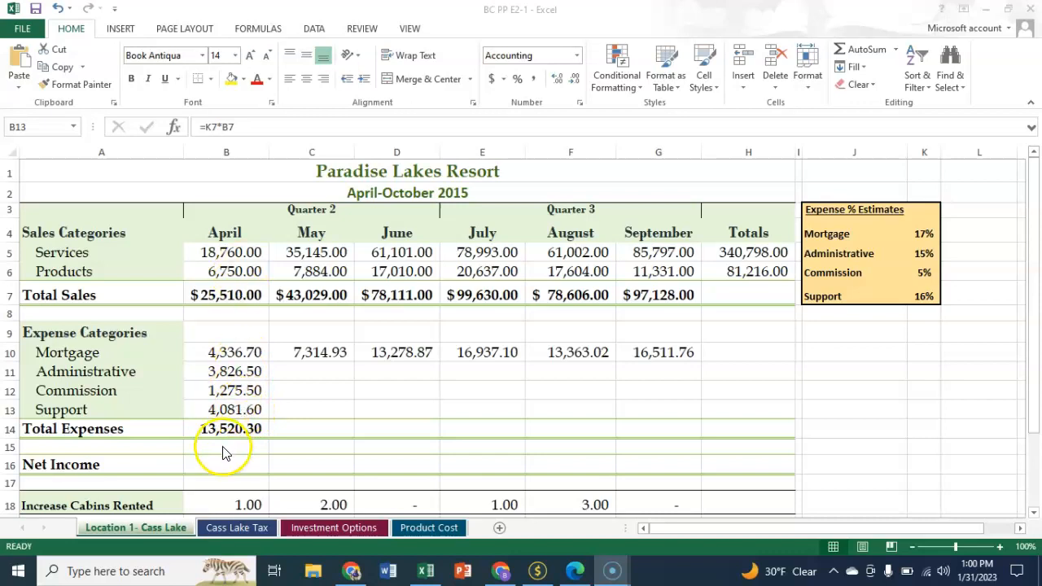
Step: Make the K7 reference absolute in April's support expense in B13, so the formula reads =$K$7*B7
click(236, 413)
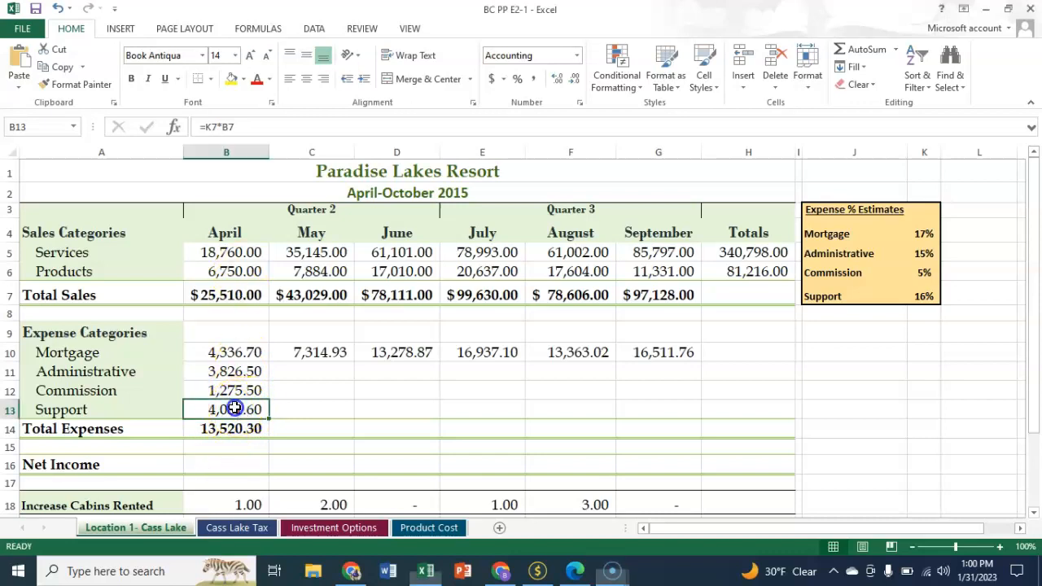
click(206, 126)
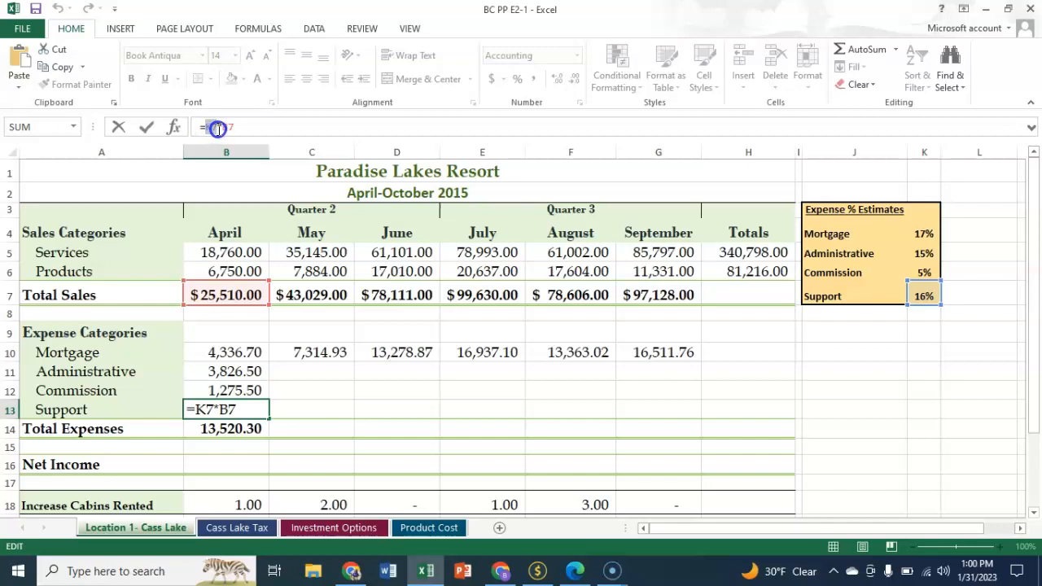
key(F4)
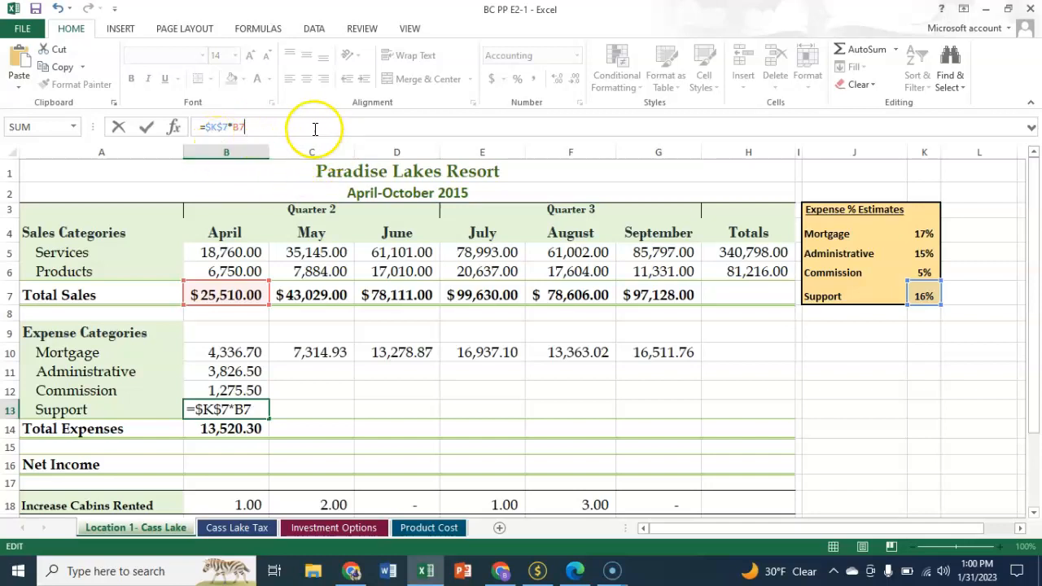
key(Return)
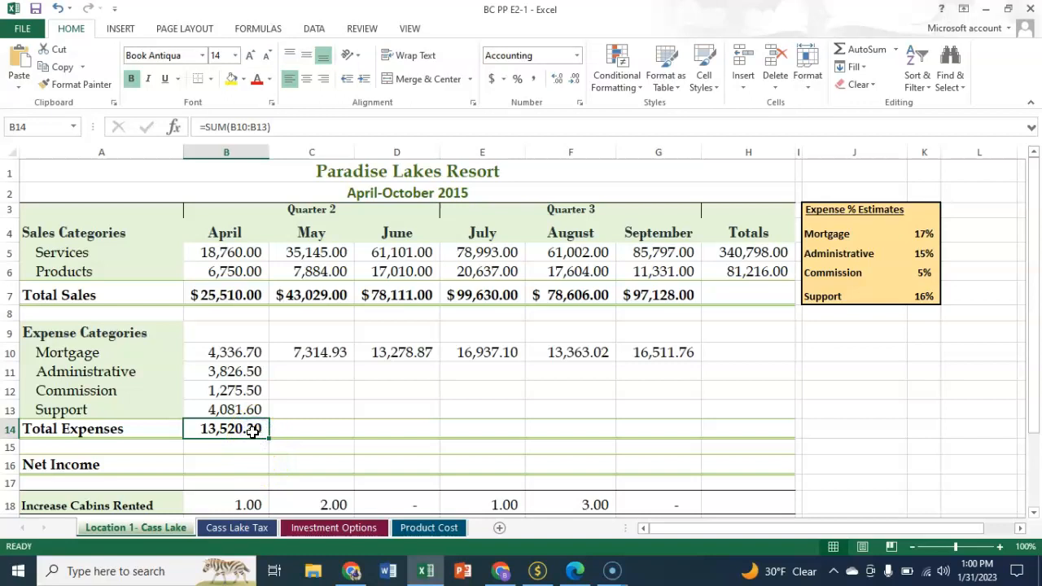
Step: Copy April's administrative, commission, support and total expense formulas in B11:B14 across through September in column G
click(312, 396)
click(246, 428)
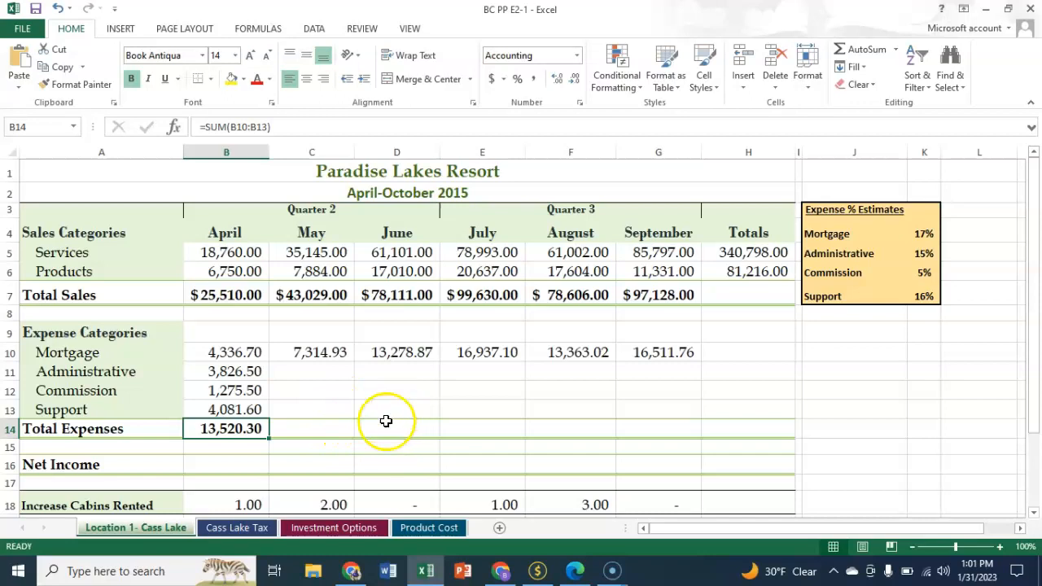
click(222, 352)
click(219, 372)
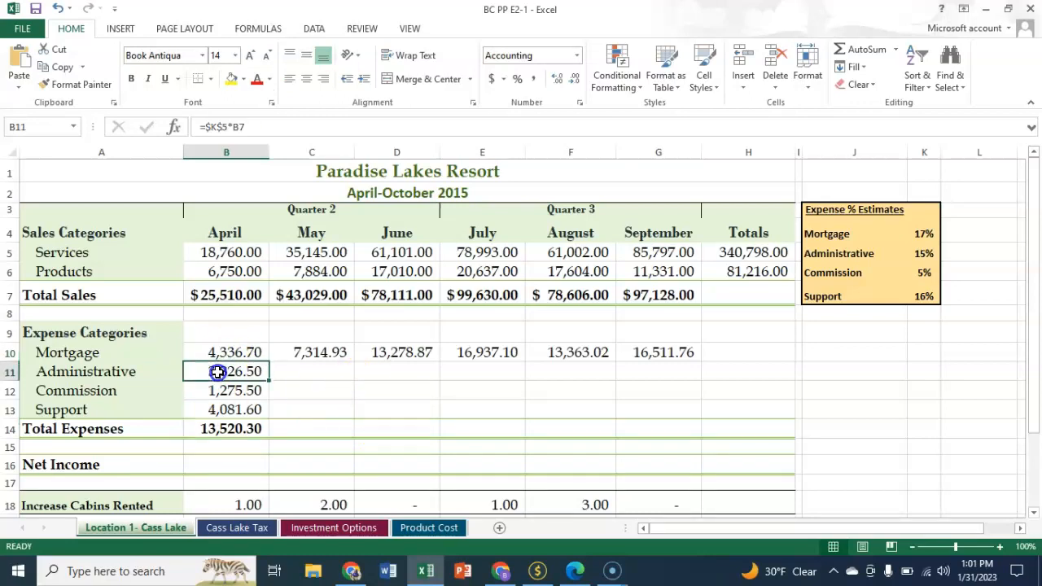
drag(218, 372, 229, 429)
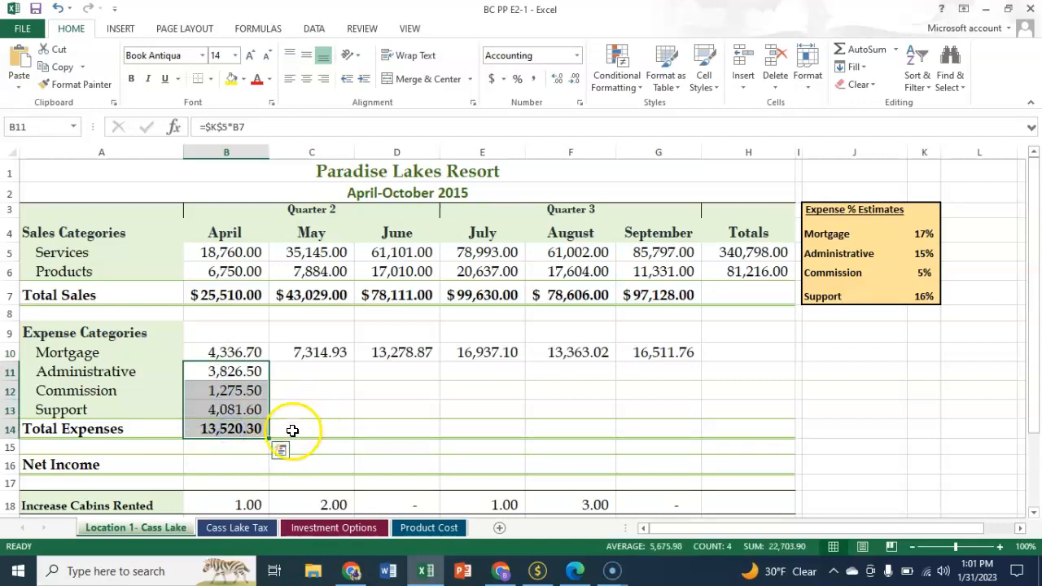
drag(271, 439, 665, 437)
drag(684, 437, 684, 436)
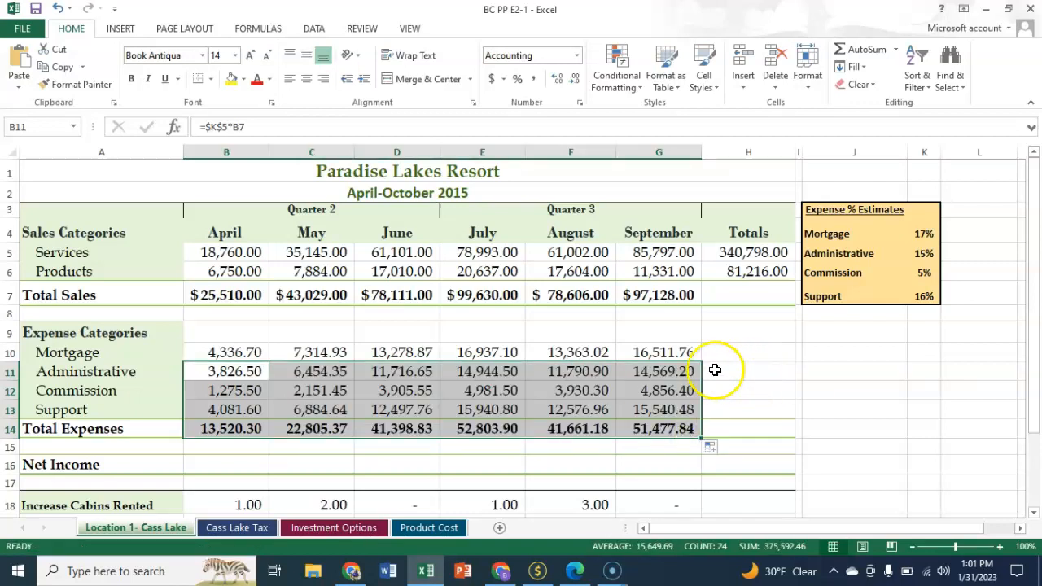
click(748, 385)
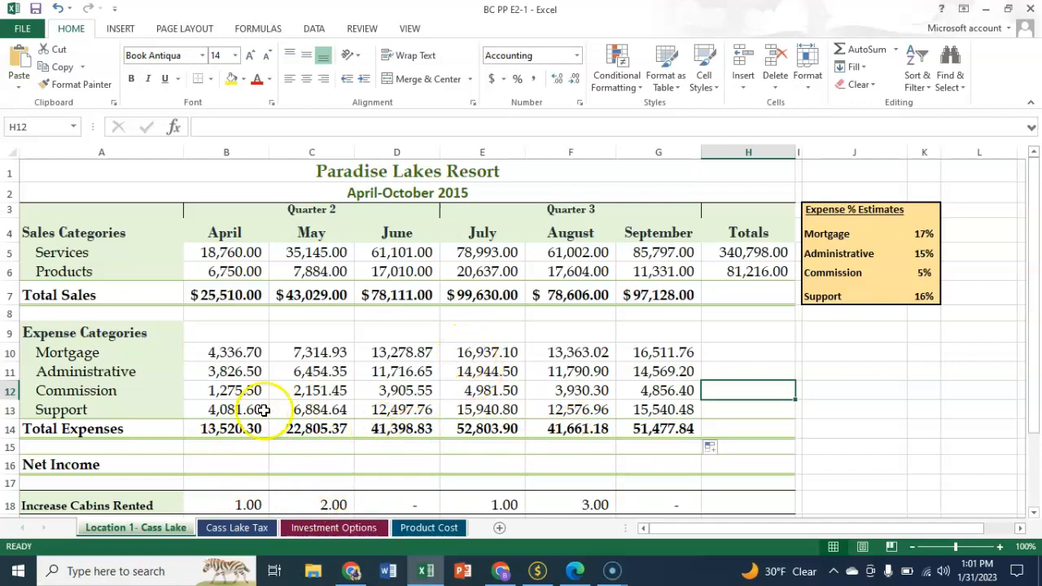
Step: Enter =(B5+B6)-B14-'Cass Lake Tax'!B5 as April's net income in B16 and fill it across through September in G16
click(214, 466)
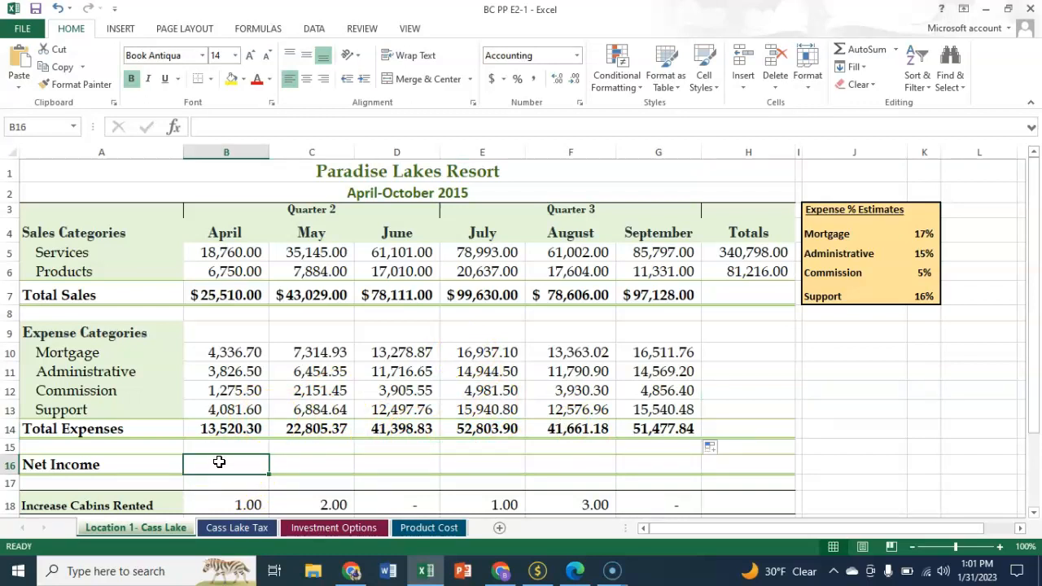
text(=)
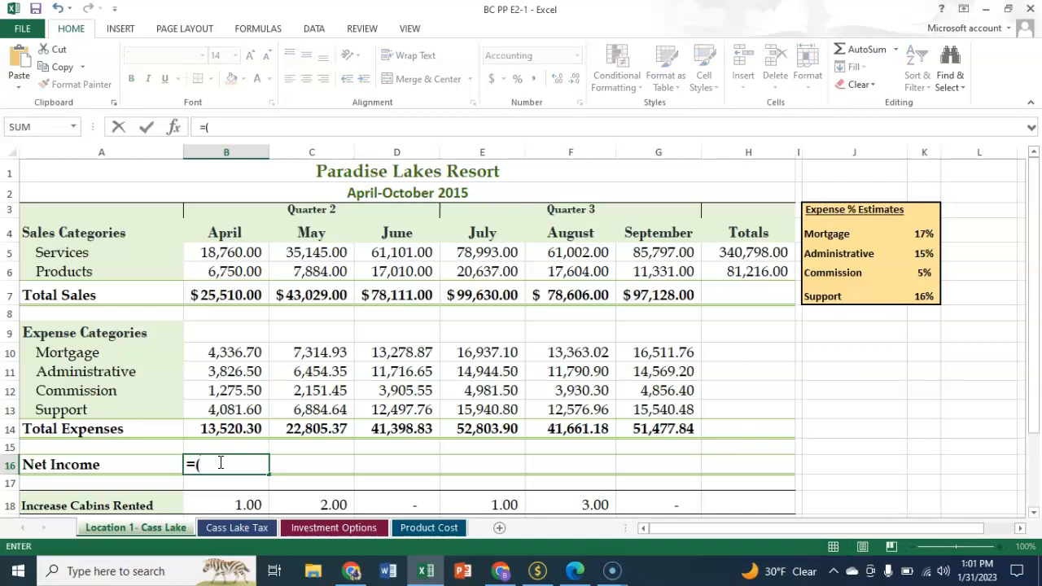
text((B)
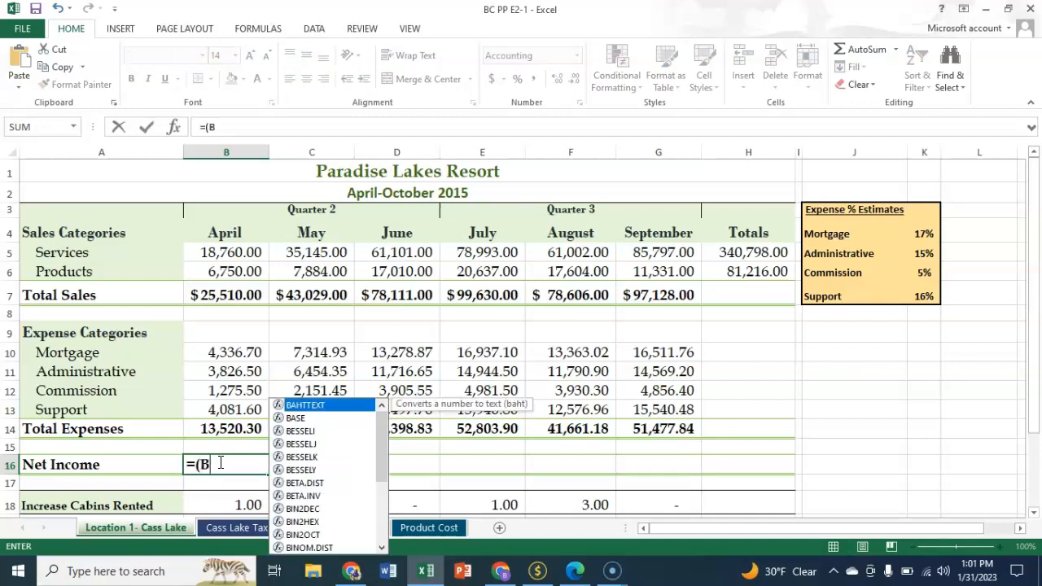
text(5+)
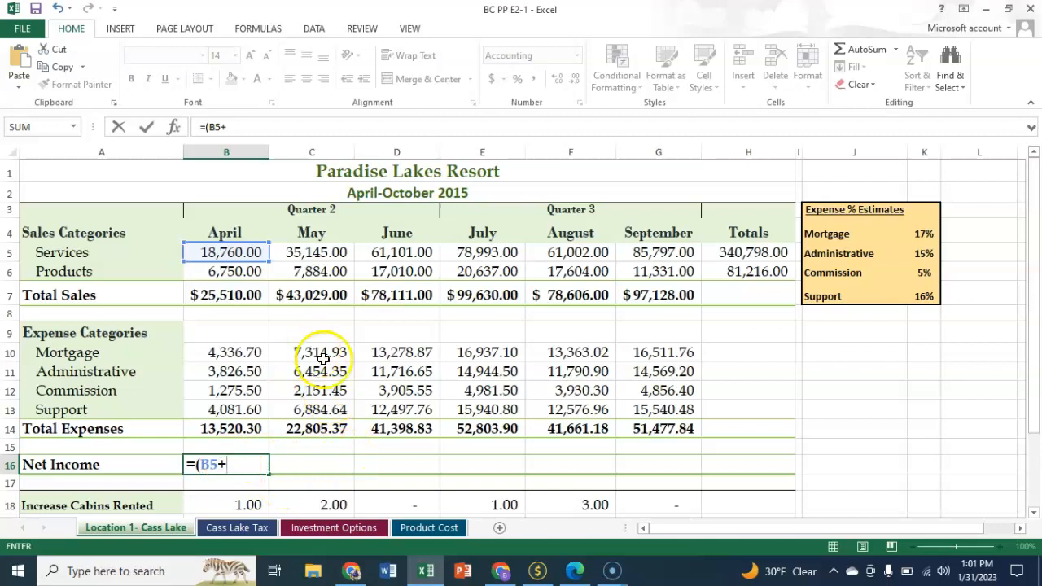
click(217, 274)
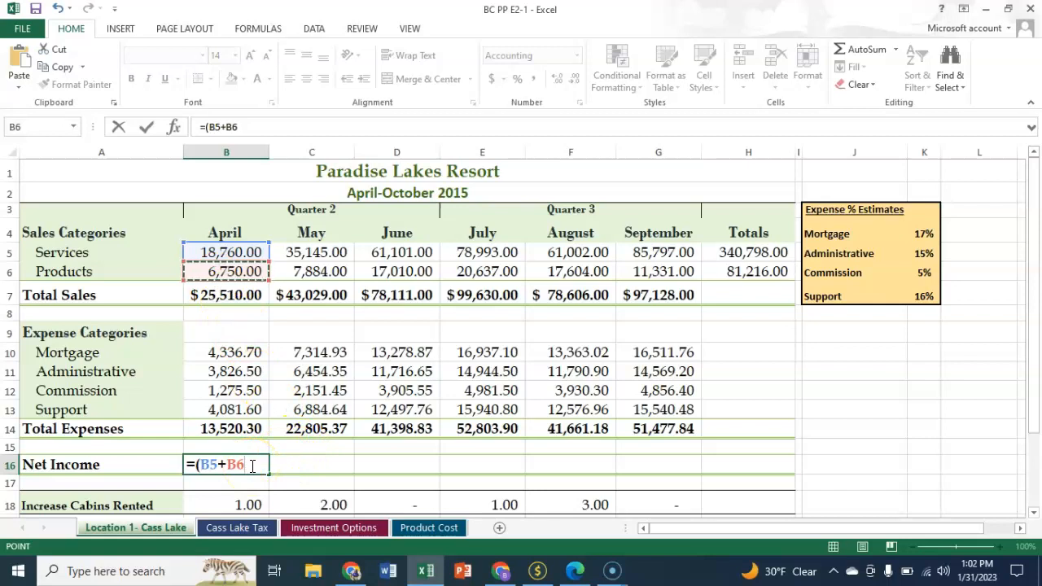
text()-)
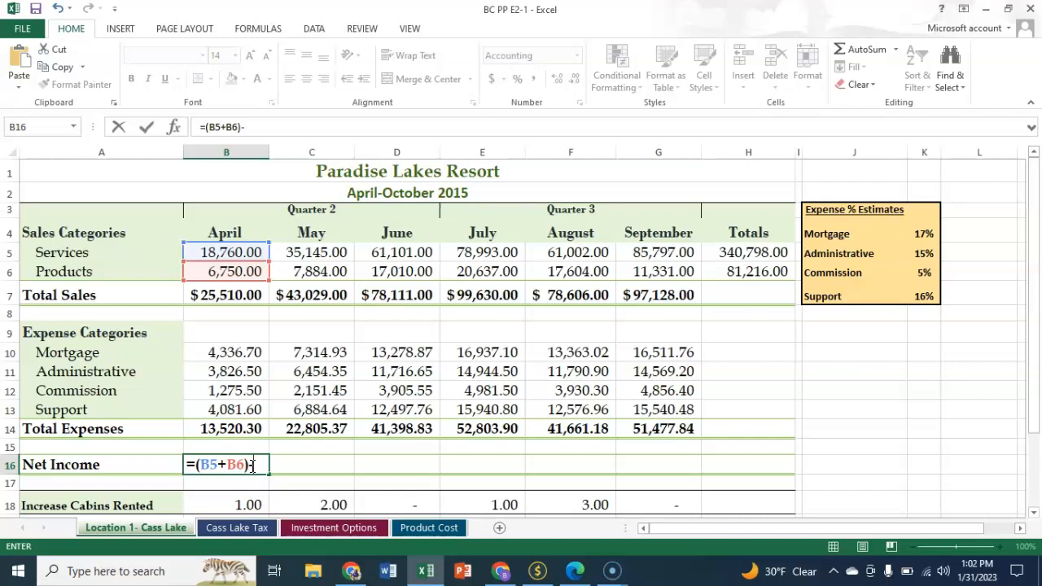
click(235, 431)
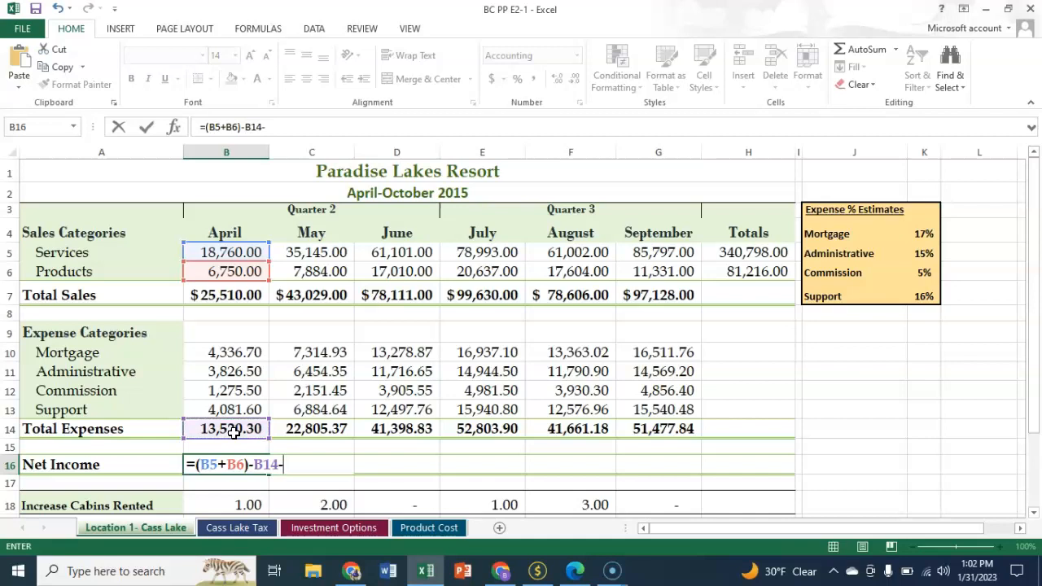
click(241, 531)
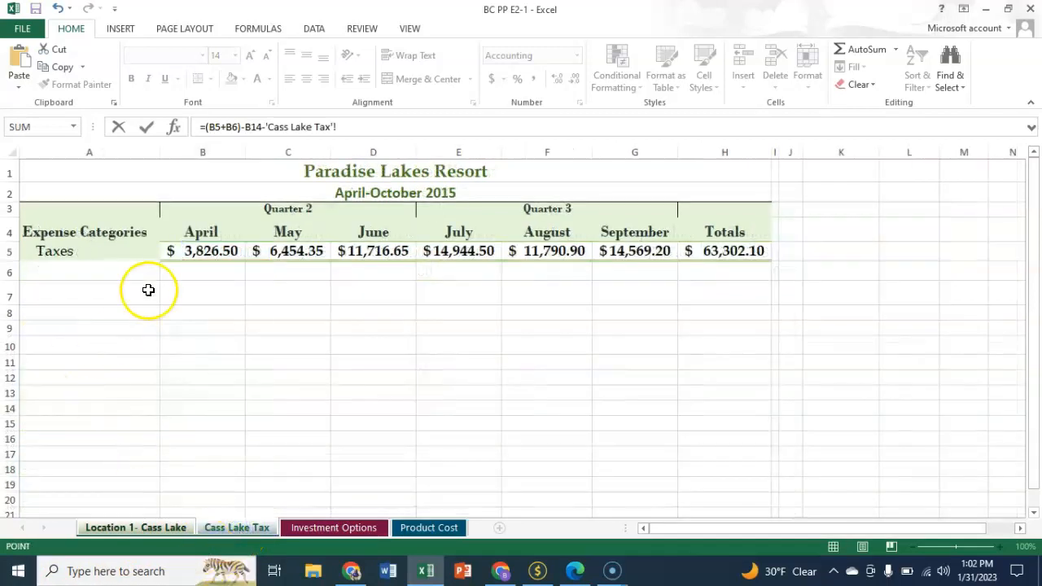
click(200, 257)
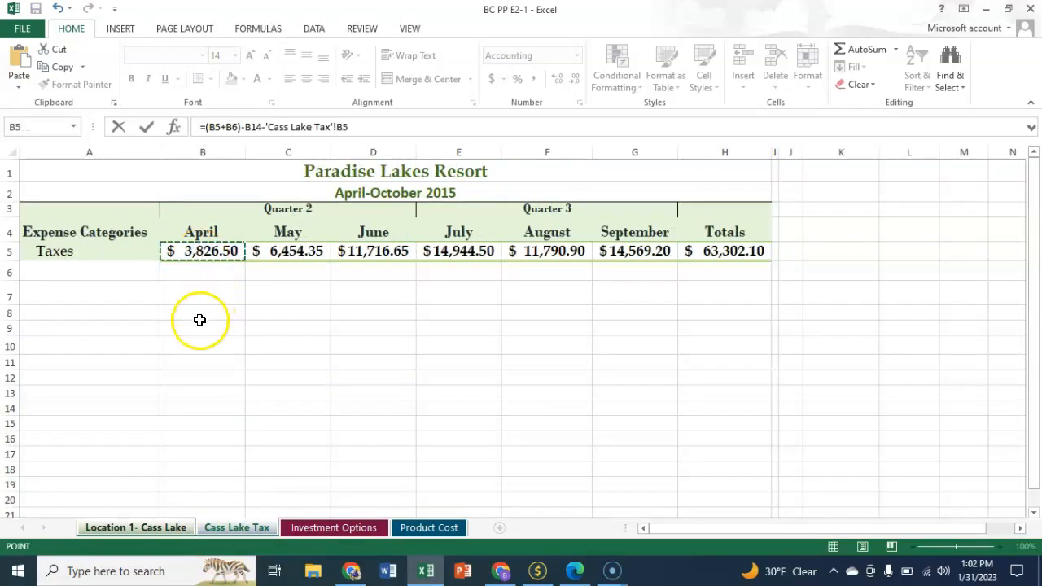
key(Return)
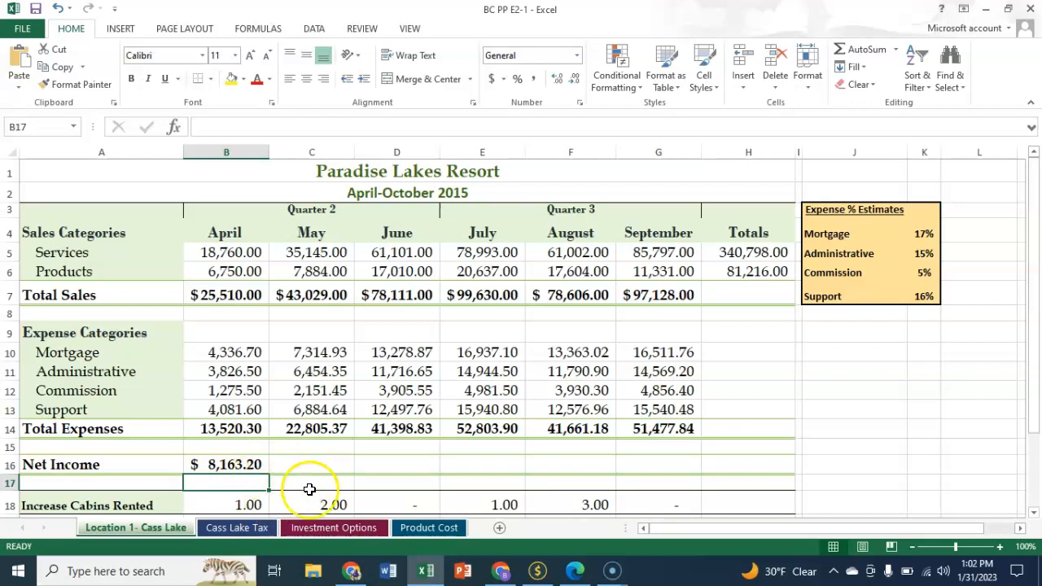
click(230, 466)
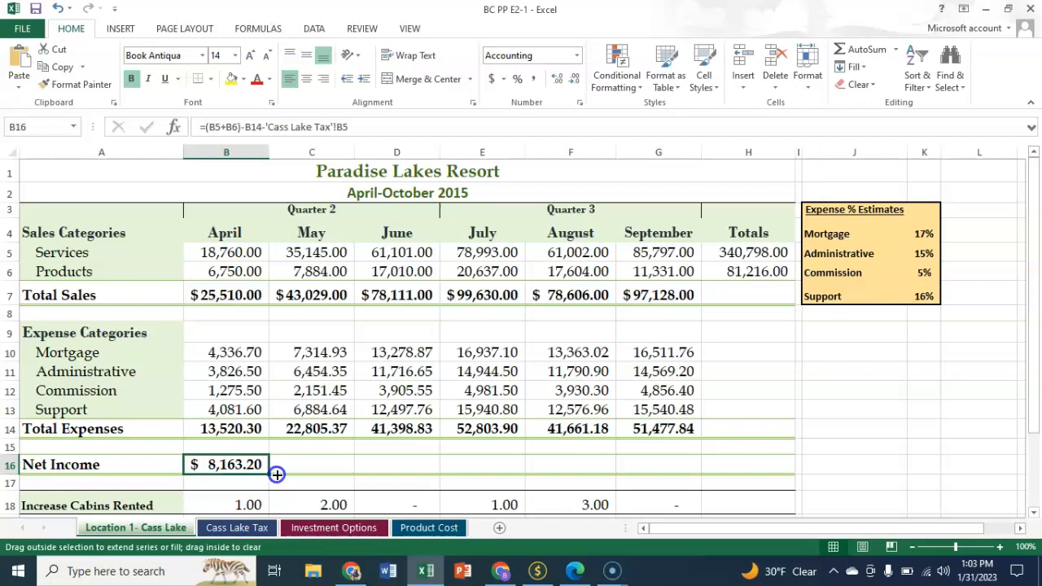
drag(291, 477, 674, 480)
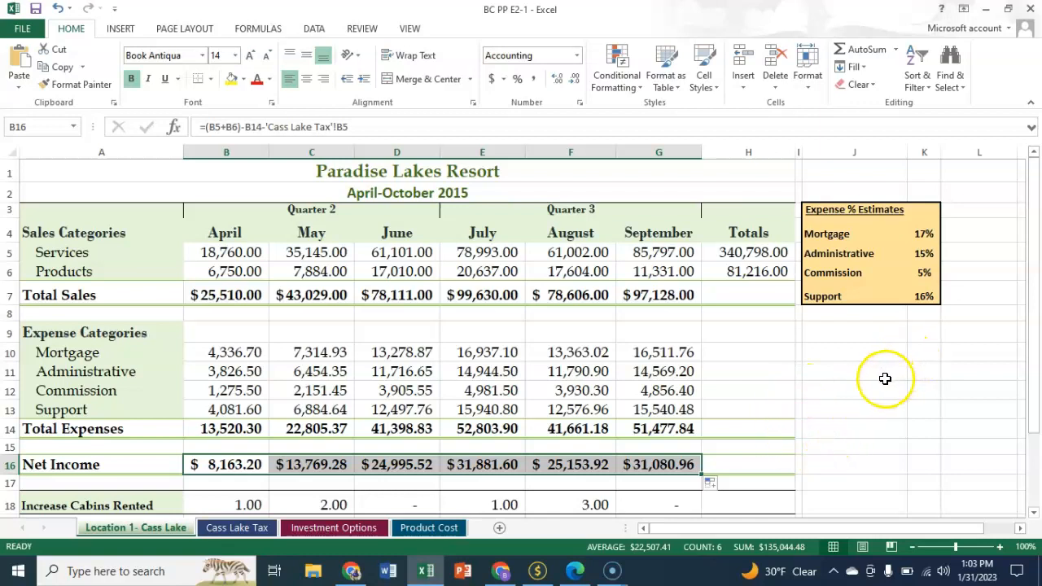
Step: Select April's net income in B16 and display the worksheet's formulas instead of their resulting values
scroll(835, 393, down, 2)
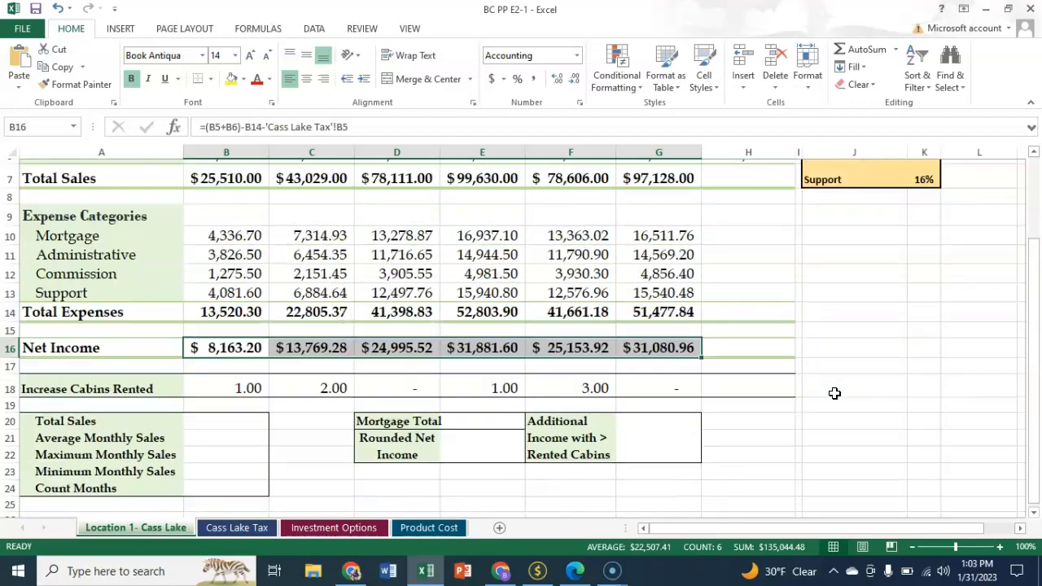
click(224, 345)
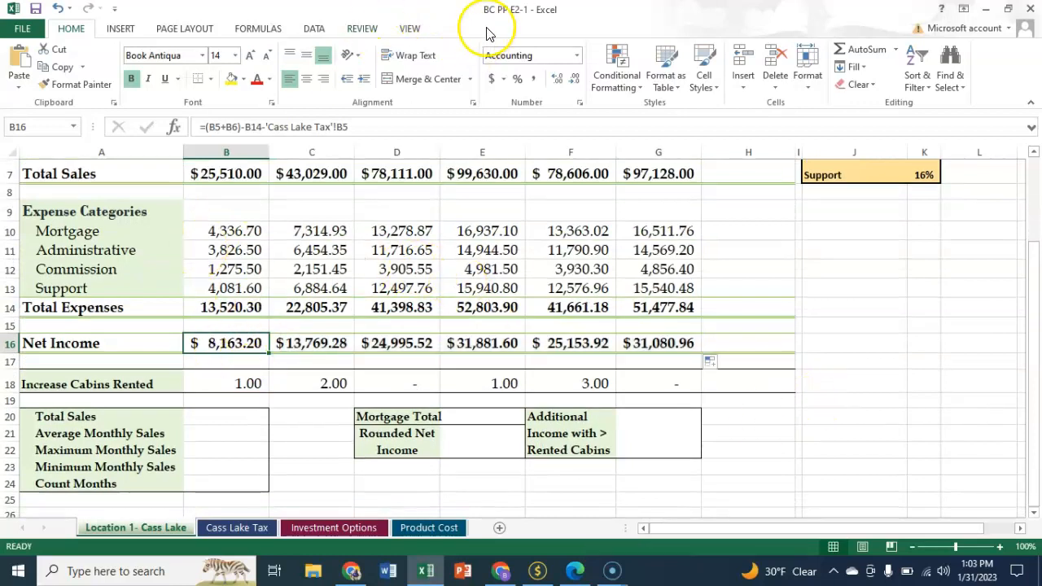
click(259, 30)
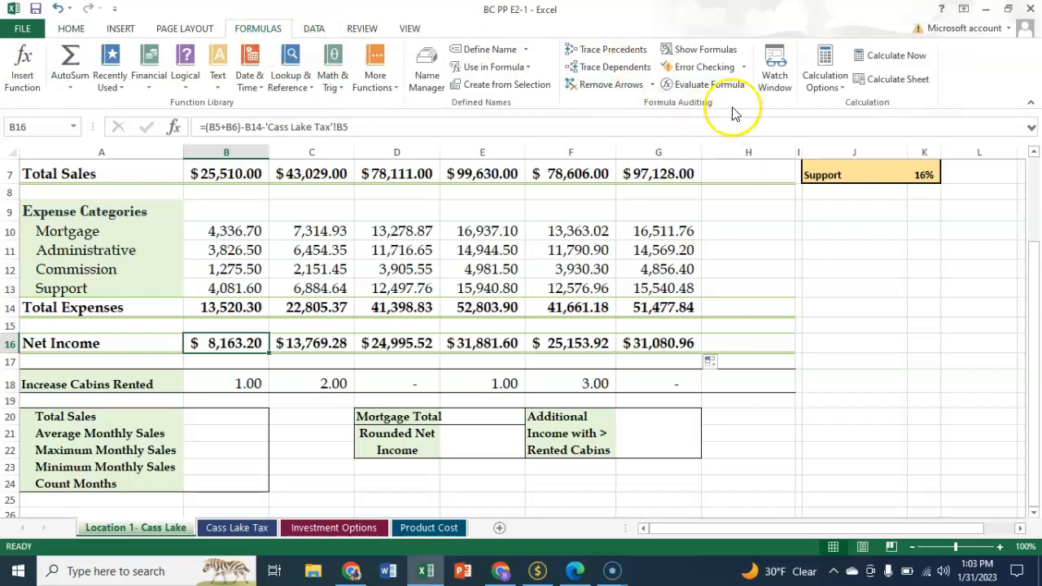
click(705, 49)
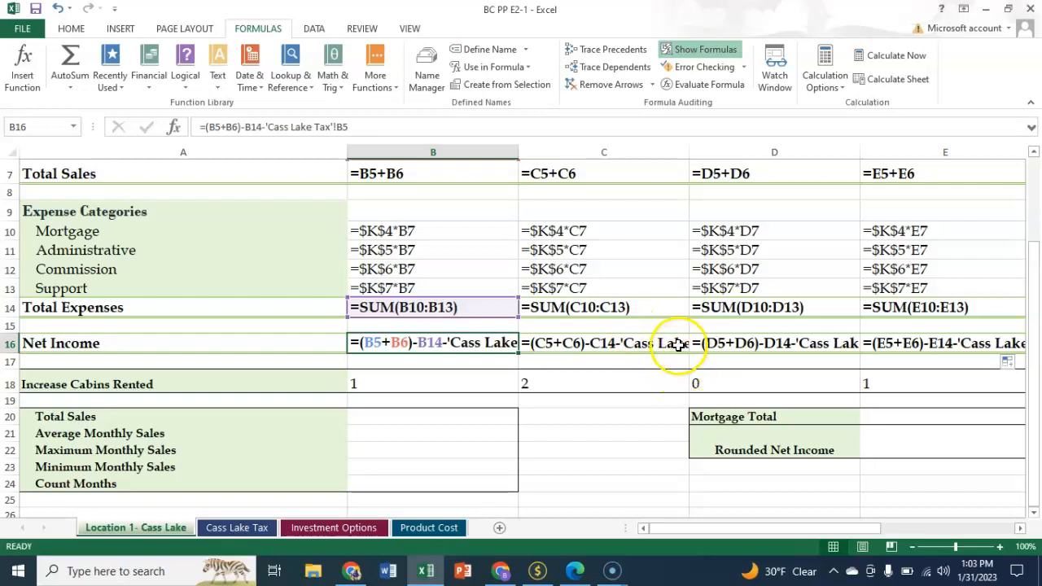
Step: Trace the precedents of April's net income in B16, then clear the arrows and return the worksheet to showing values
click(628, 51)
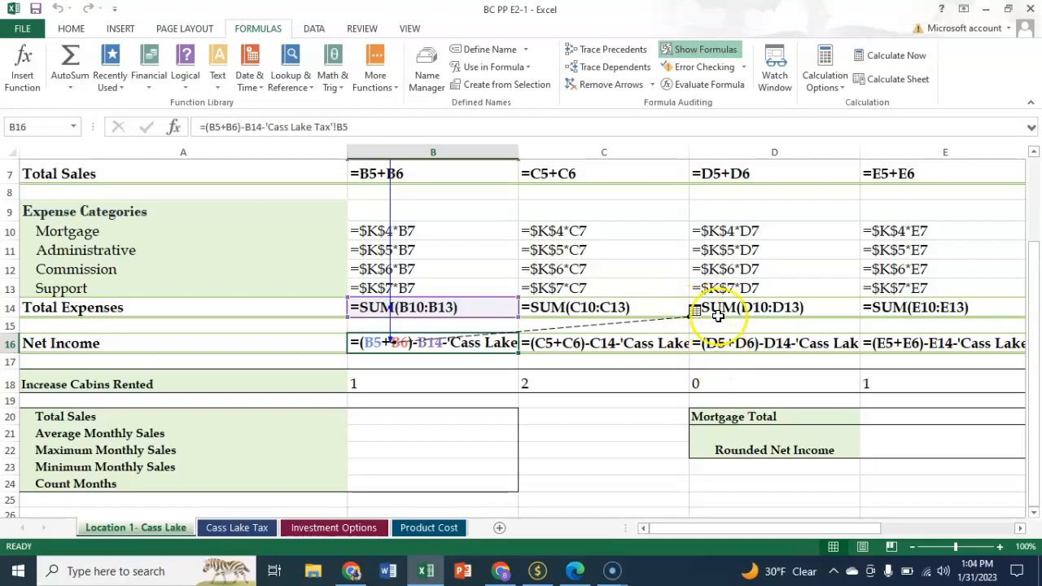
click(617, 86)
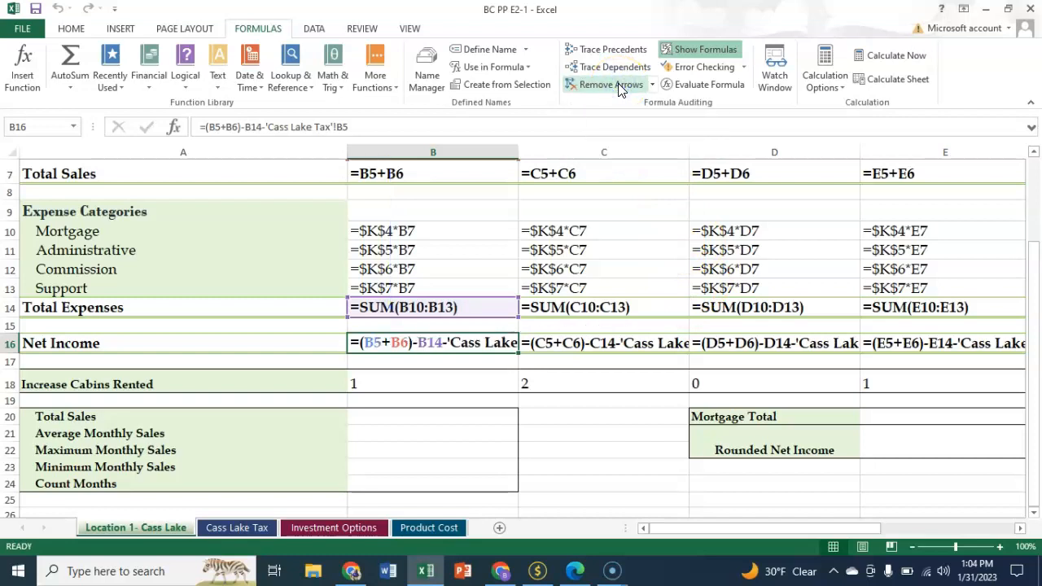
click(705, 48)
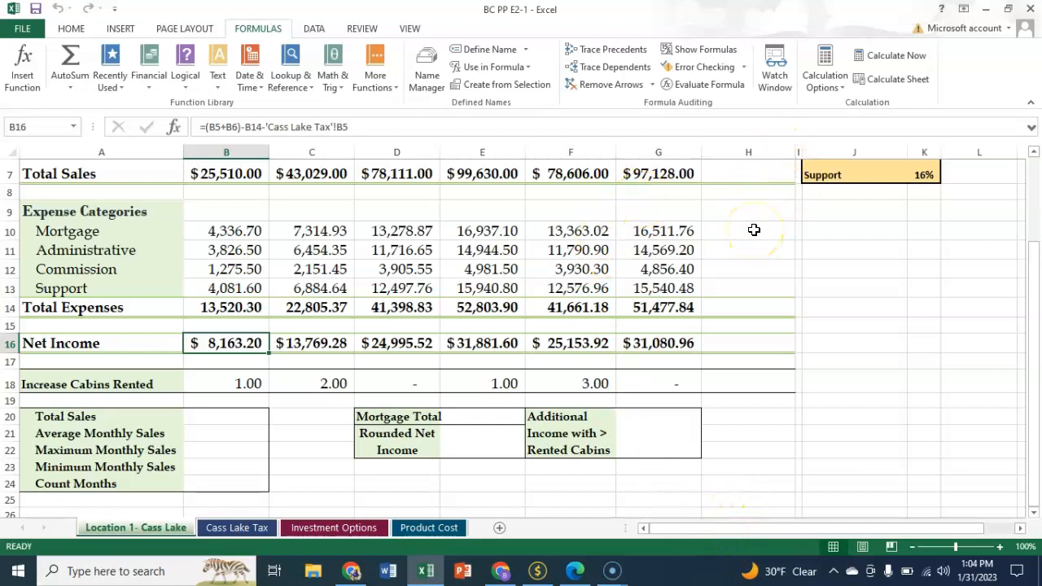
Step: Fill the Products total formula in H6 down through Net Income in H16 without formatting
scroll(752, 232, up, 1)
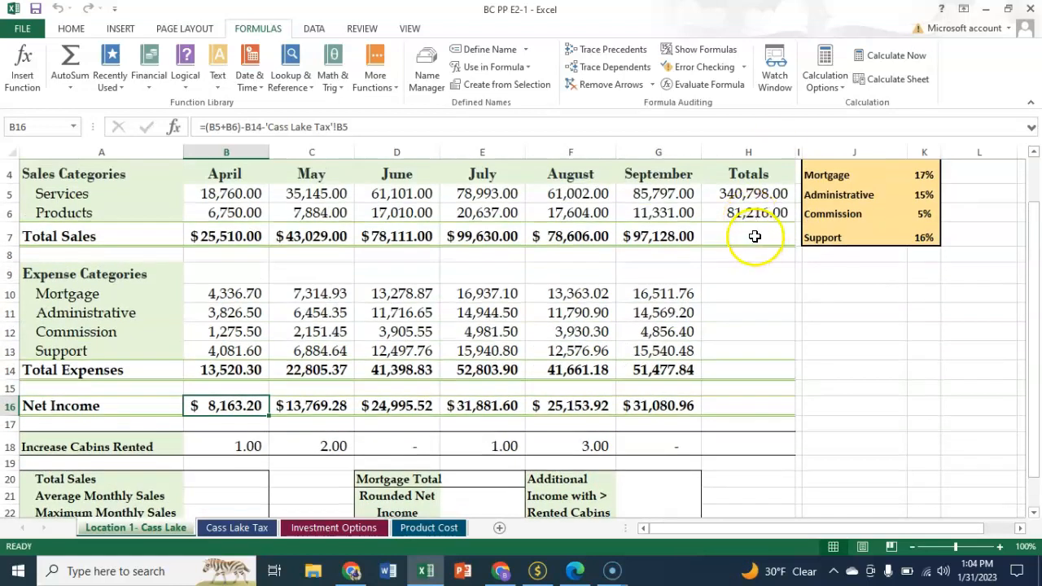
click(750, 215)
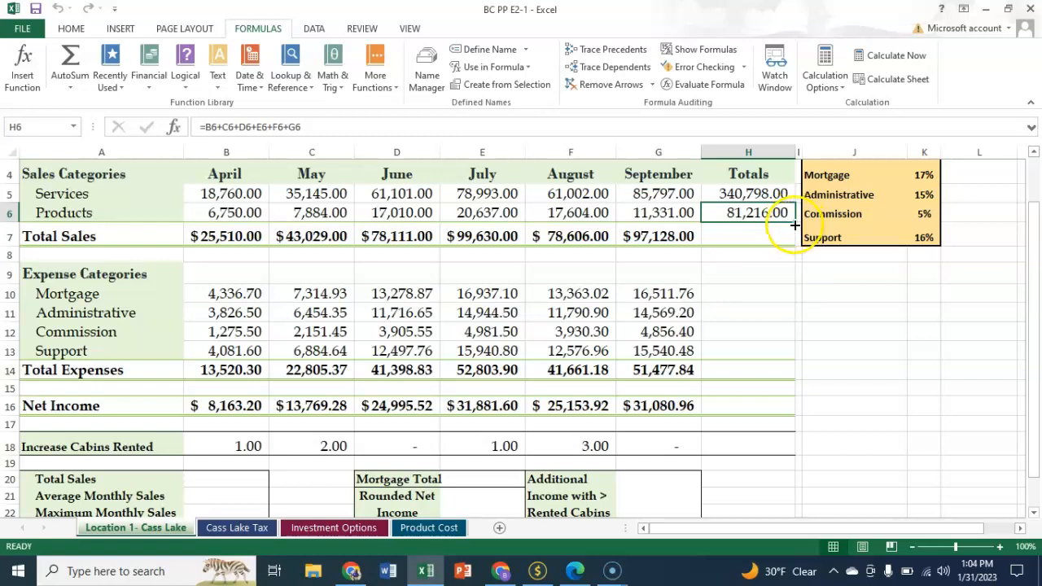
drag(794, 231, 793, 415)
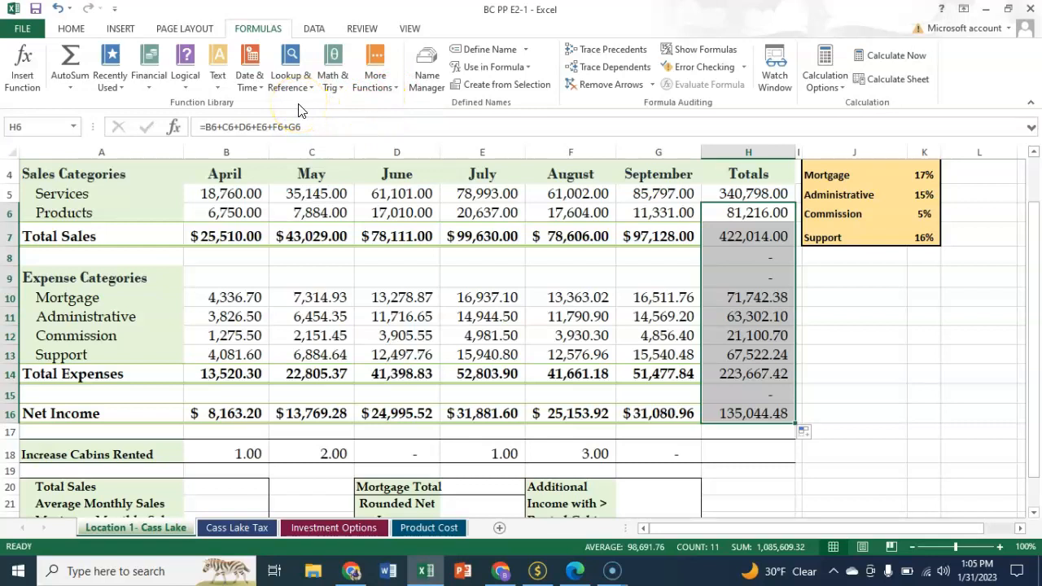
click(816, 436)
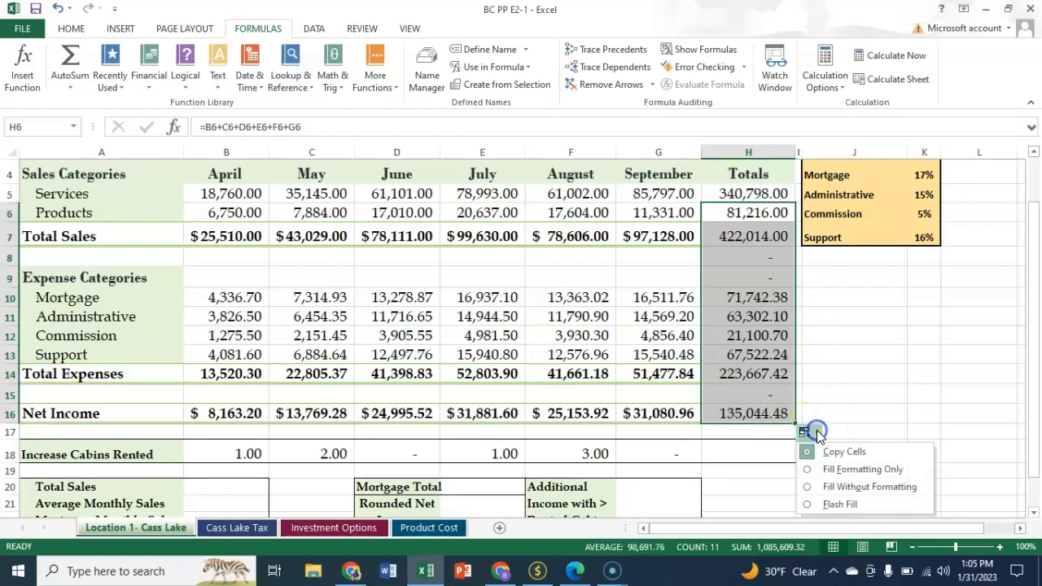
click(868, 488)
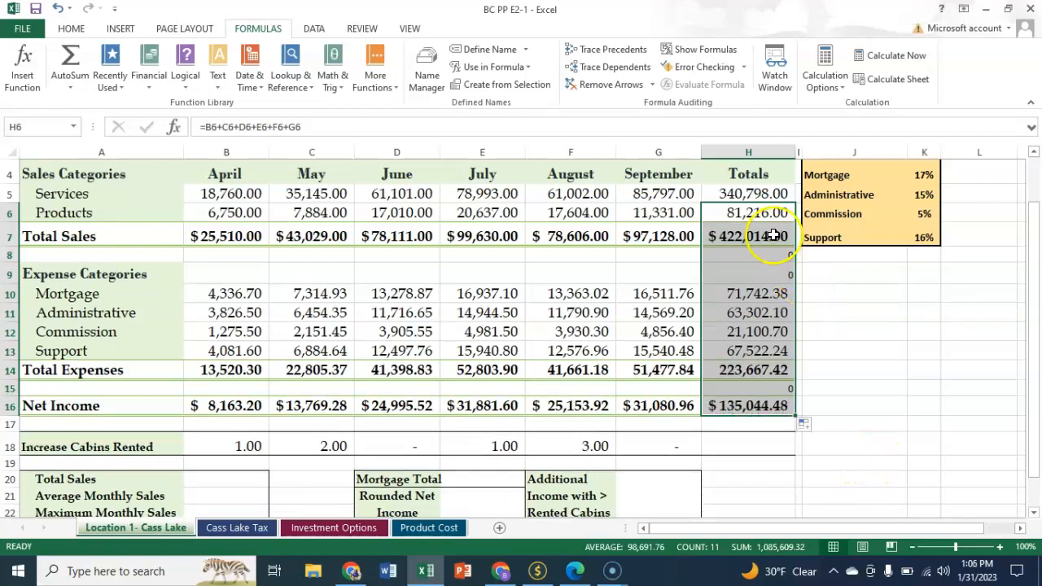
click(854, 407)
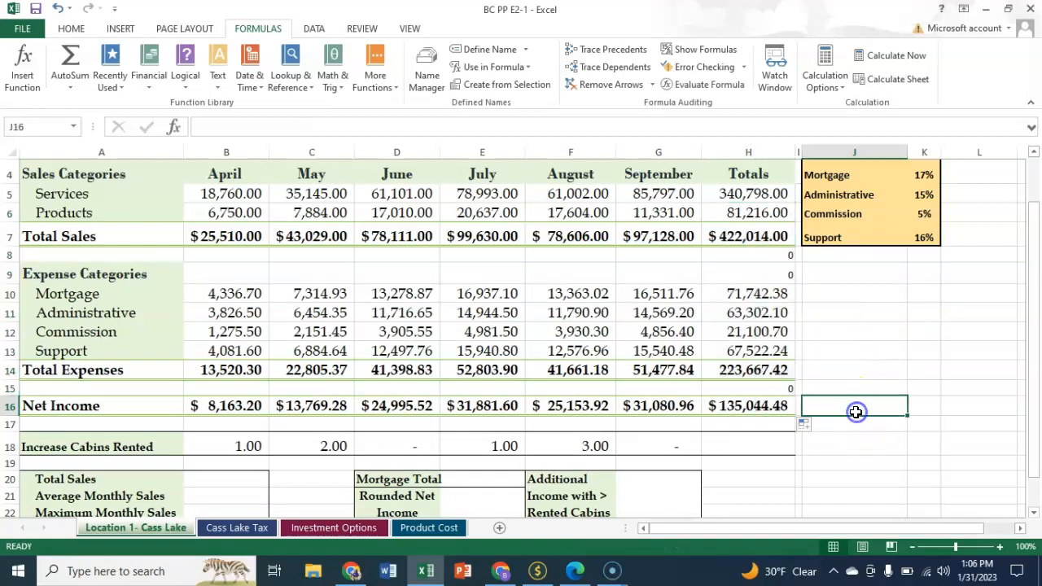
Step: Delete the unneeded total formulas from the blank and heading rows in cells H8, H9 and H15
click(767, 255)
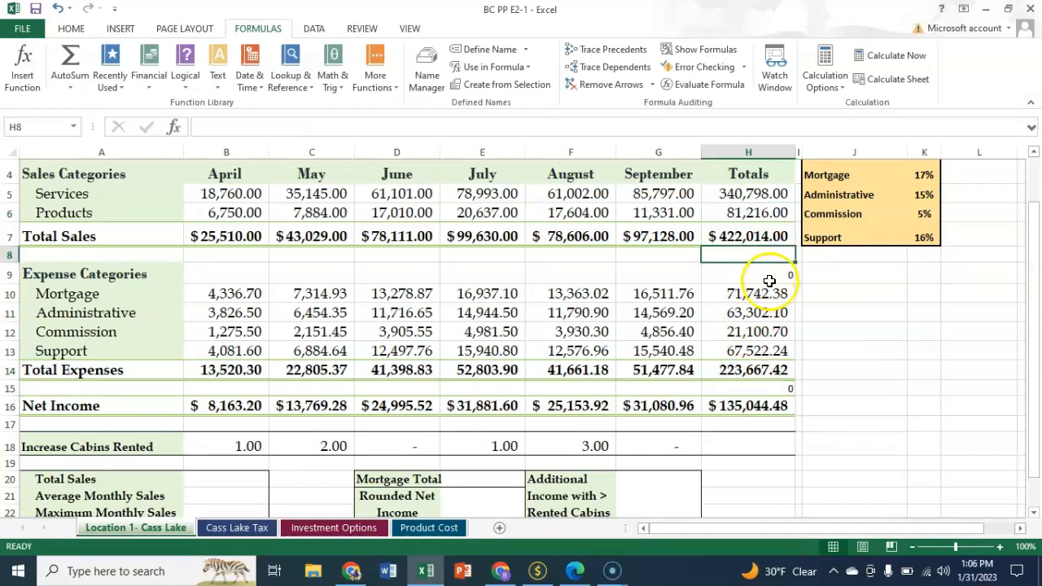
click(772, 279)
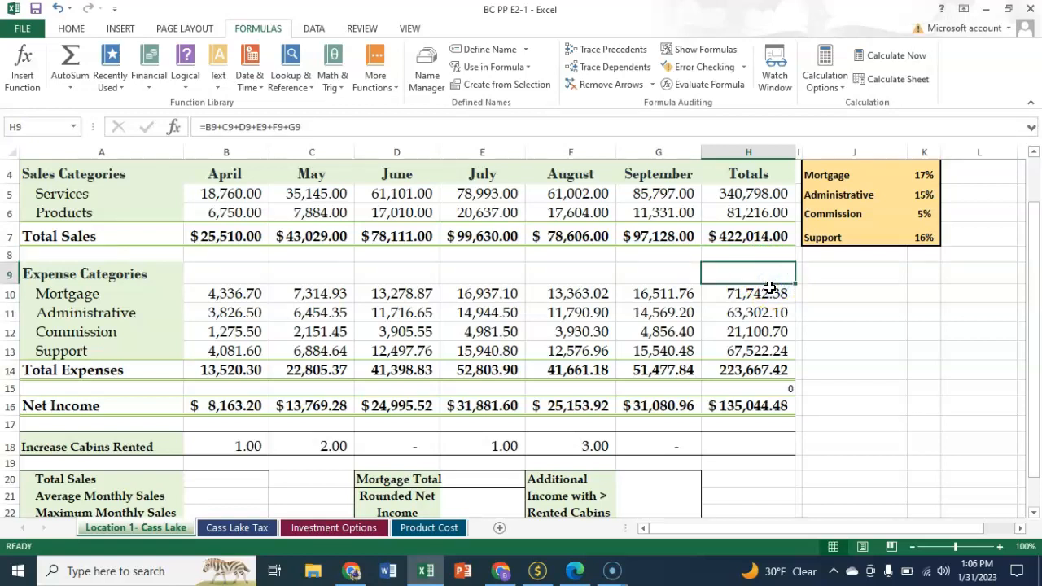
click(766, 392)
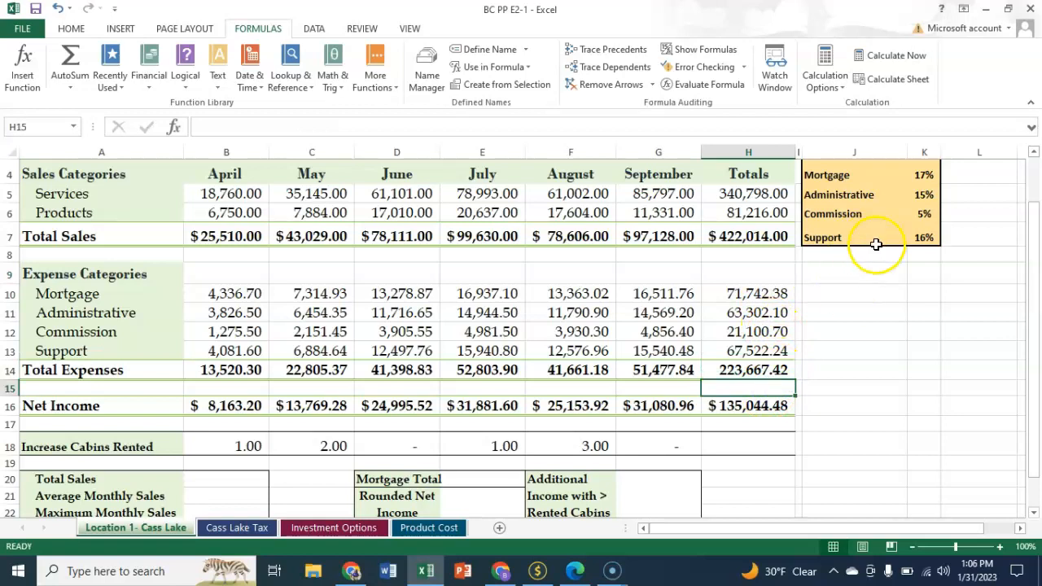